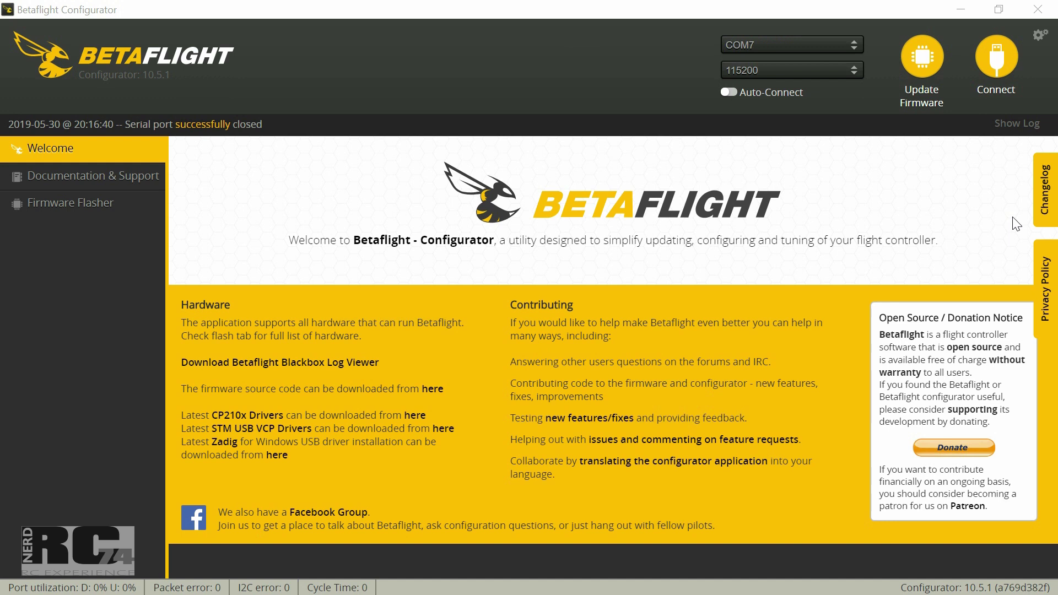
Step: Connect to the flight controller on COM7 at 115200 baud and check its serial port assignments
{"action": "left_click", "coordinate": [996, 63]}
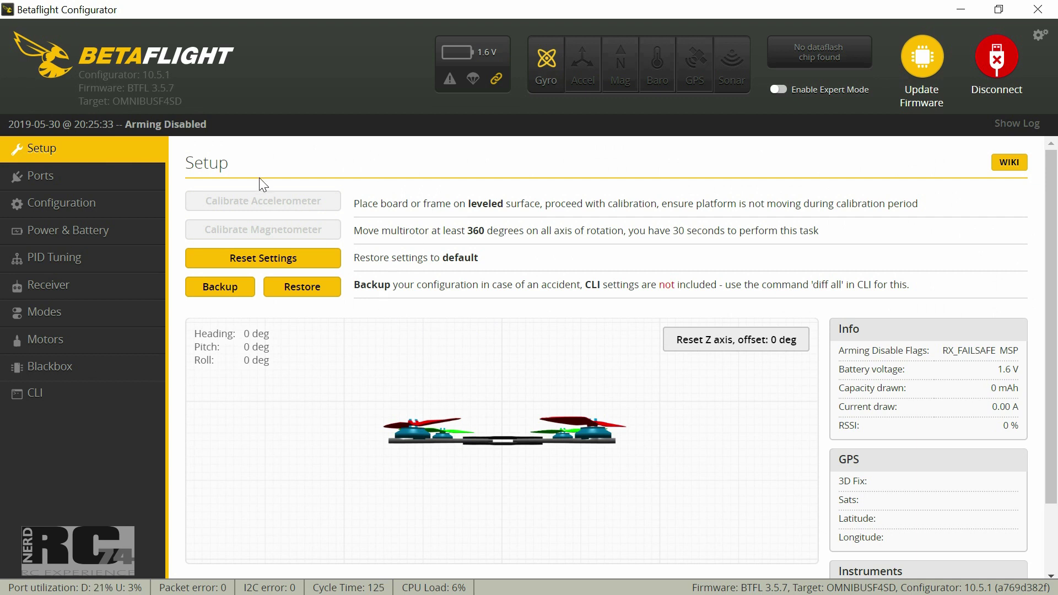
{"action": "left_click", "coordinate": [50, 179]}
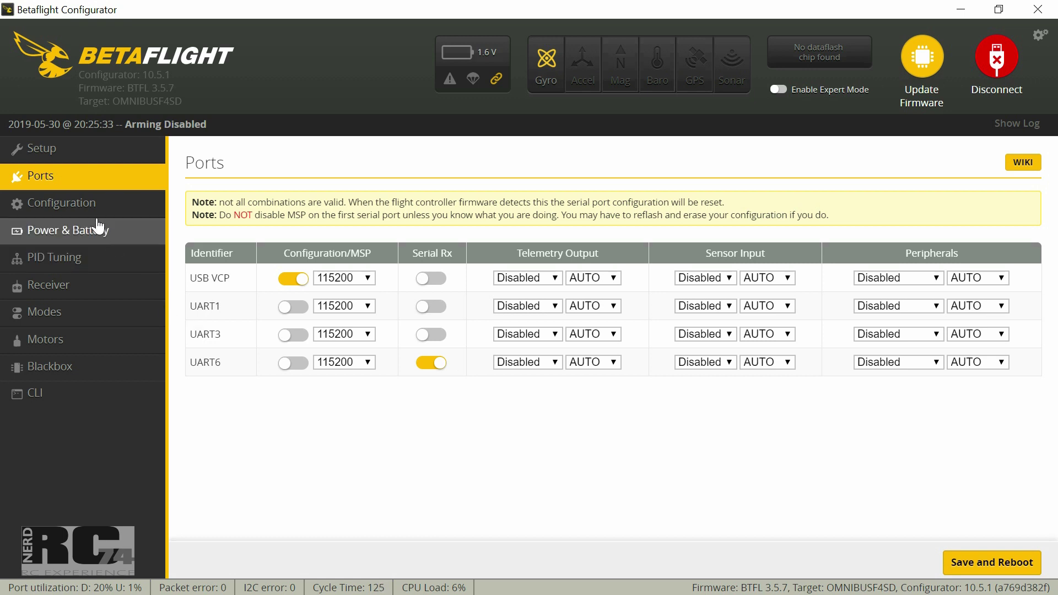
Step: Review the flight controller's mixer, ESC/motor, system configuration and board alignment settings
{"action": "left_click", "coordinate": [75, 204]}
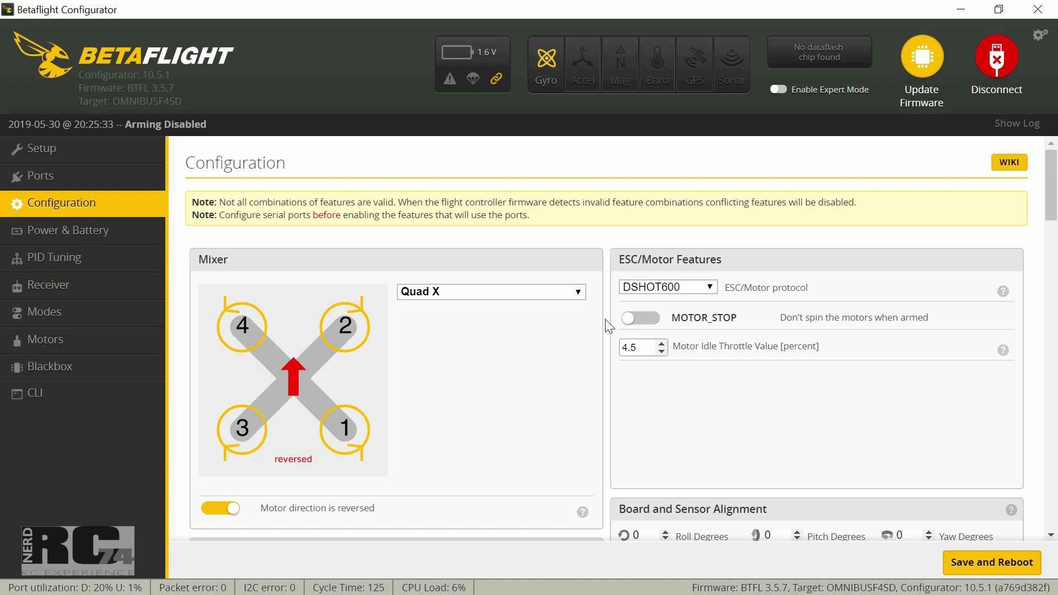
{"action": "scroll", "coordinate": [603, 317], "scroll_direction": "down", "scroll_amount": 1}
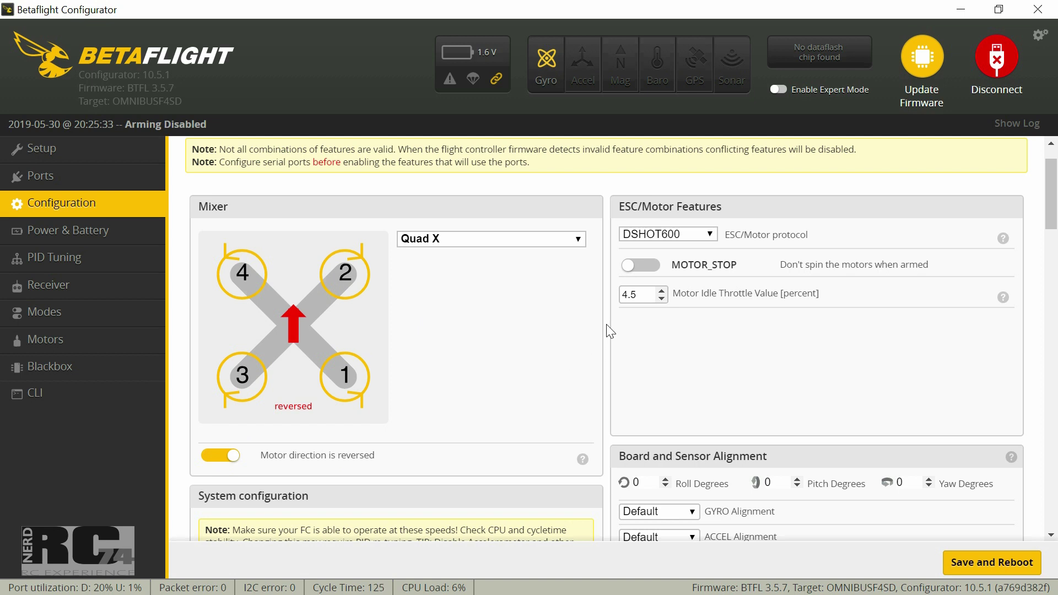
{"action": "scroll", "coordinate": [610, 331], "scroll_direction": "down", "scroll_amount": 5}
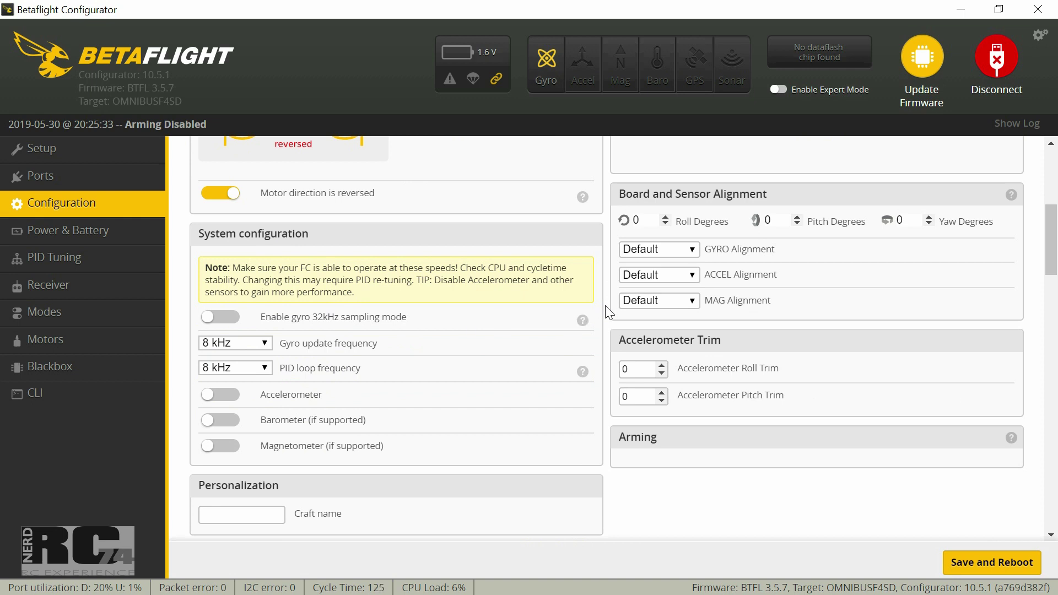
Step: Set the receiver mode to Serial-based receiver (SPEKSAT, SBUS, SUMD) and the serial receiver provider to SBUS
{"action": "scroll", "coordinate": [605, 307], "scroll_direction": "down", "scroll_amount": 3}
{"action": "scroll", "coordinate": [609, 314], "scroll_direction": "down", "scroll_amount": 3}
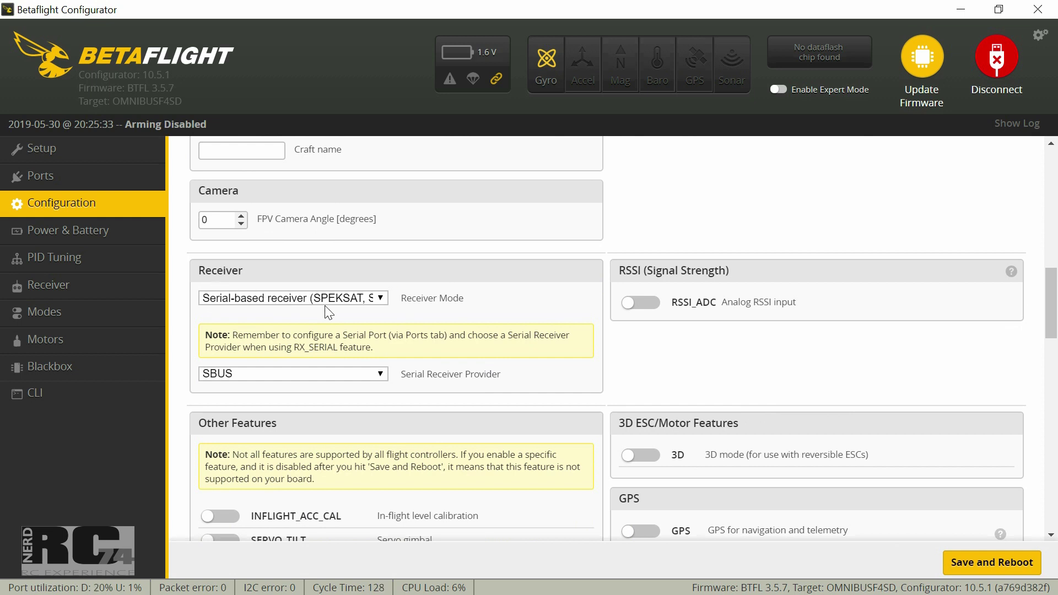
{"action": "left_click", "coordinate": [379, 300]}
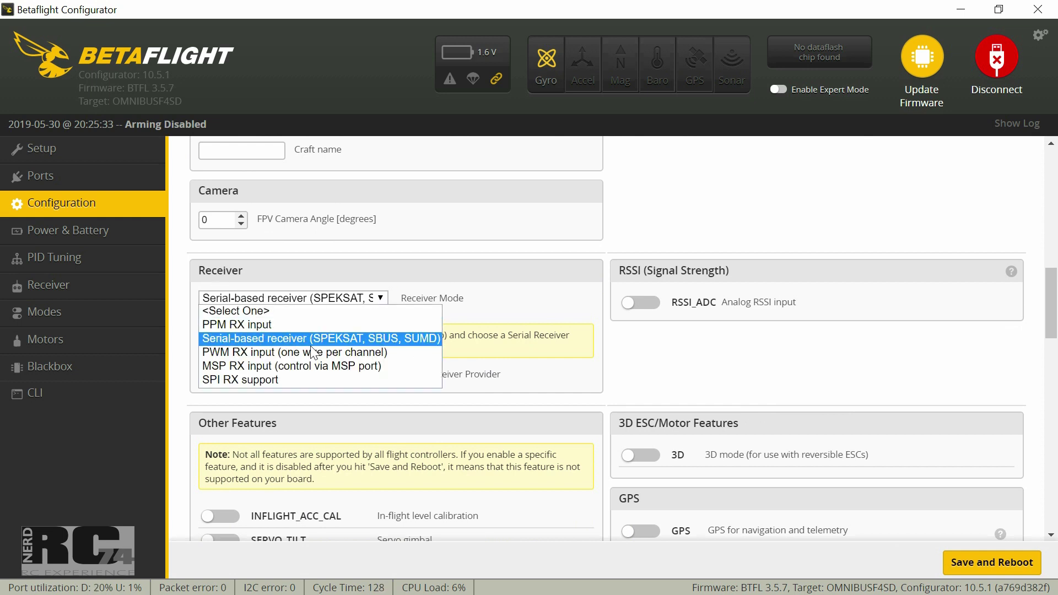
{"action": "left_click", "coordinate": [281, 338]}
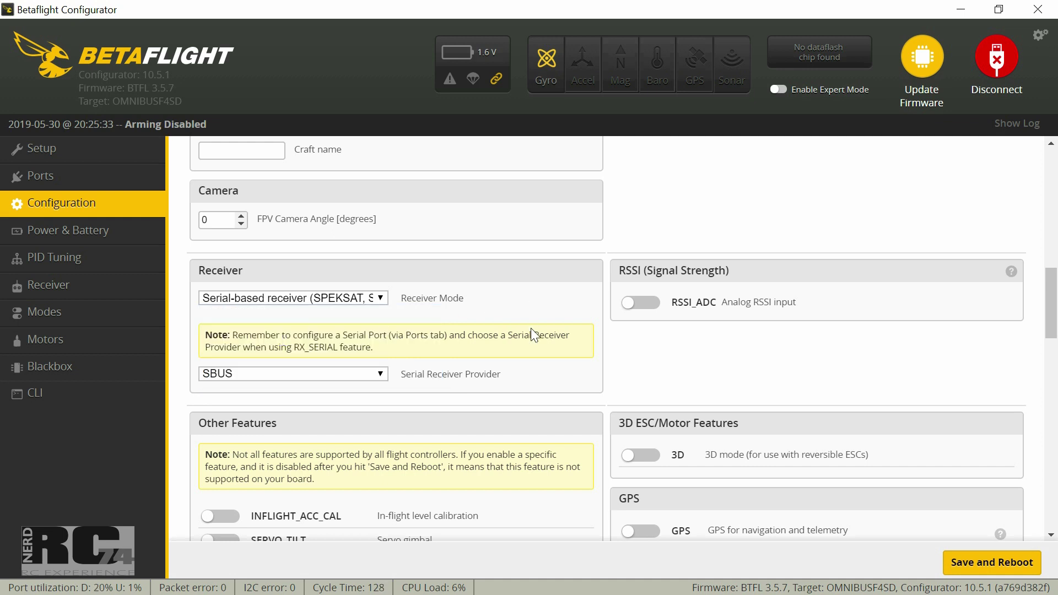
{"action": "left_click", "coordinate": [385, 373]}
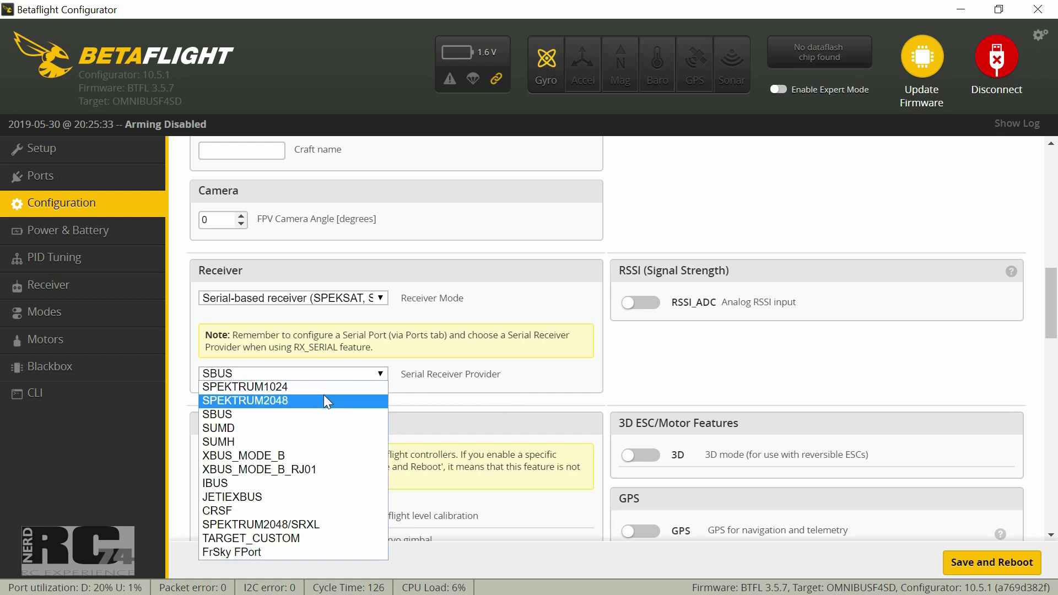
{"action": "left_click", "coordinate": [272, 418]}
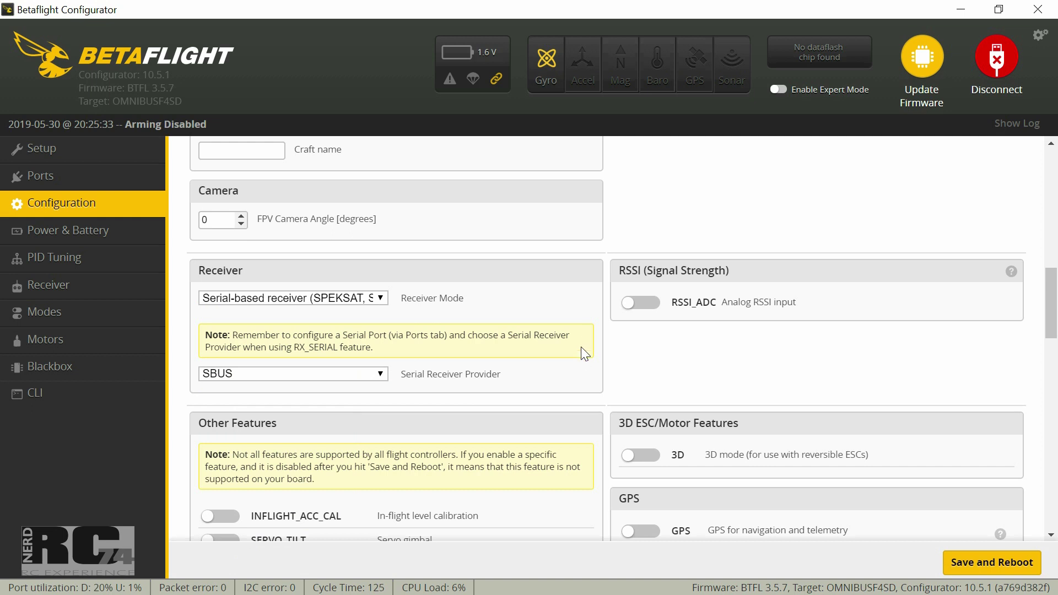
Step: Examine the optional feature switches from INFLIGHT_ACC_CAL to DYNAMIC_FILTER, including AIRMODE, OSD and the help note for DISPLAY
{"action": "scroll", "coordinate": [583, 331], "scroll_direction": "down", "scroll_amount": 1}
{"action": "scroll", "coordinate": [582, 347], "scroll_direction": "down", "scroll_amount": 5}
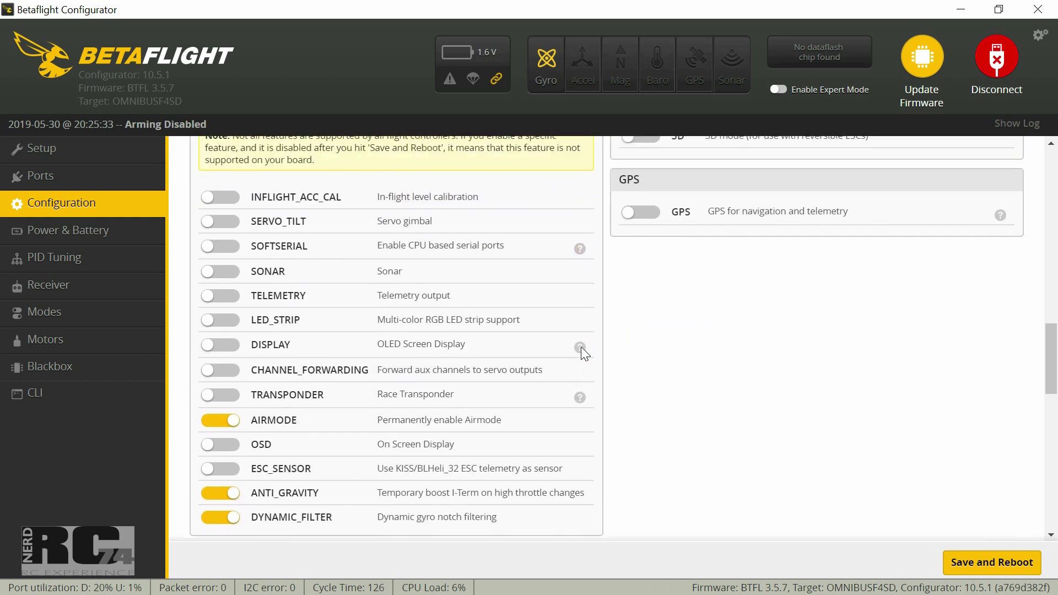
{"action": "mouse_move", "coordinate": [581, 346]}
{"action": "scroll", "coordinate": [581, 346], "scroll_direction": "up", "scroll_amount": 2}
{"action": "scroll", "coordinate": [581, 346], "scroll_direction": "down", "scroll_amount": 2}
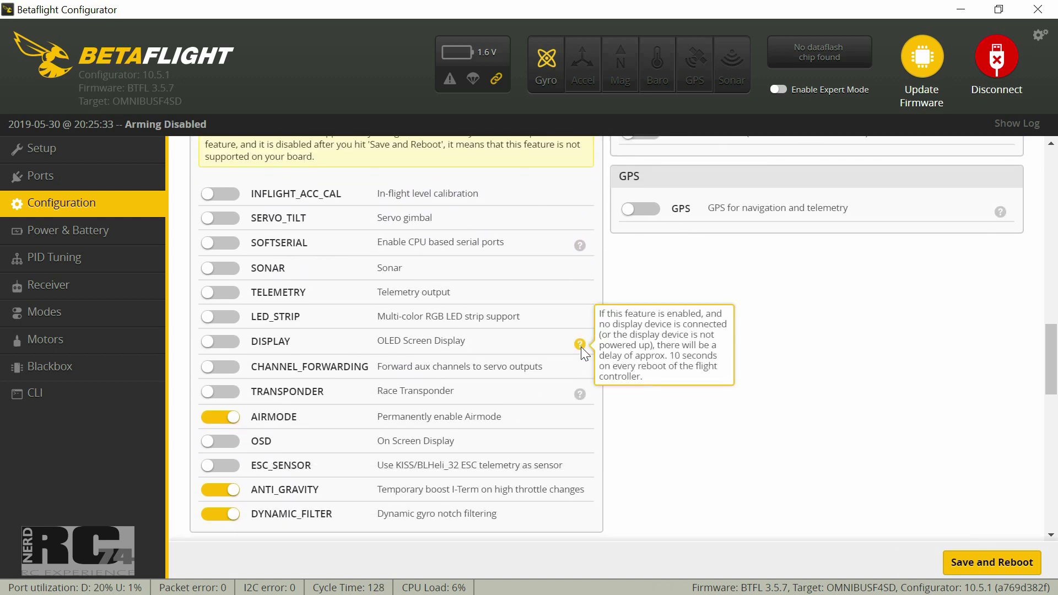
{"action": "scroll", "coordinate": [581, 346], "scroll_direction": "down", "scroll_amount": 1}
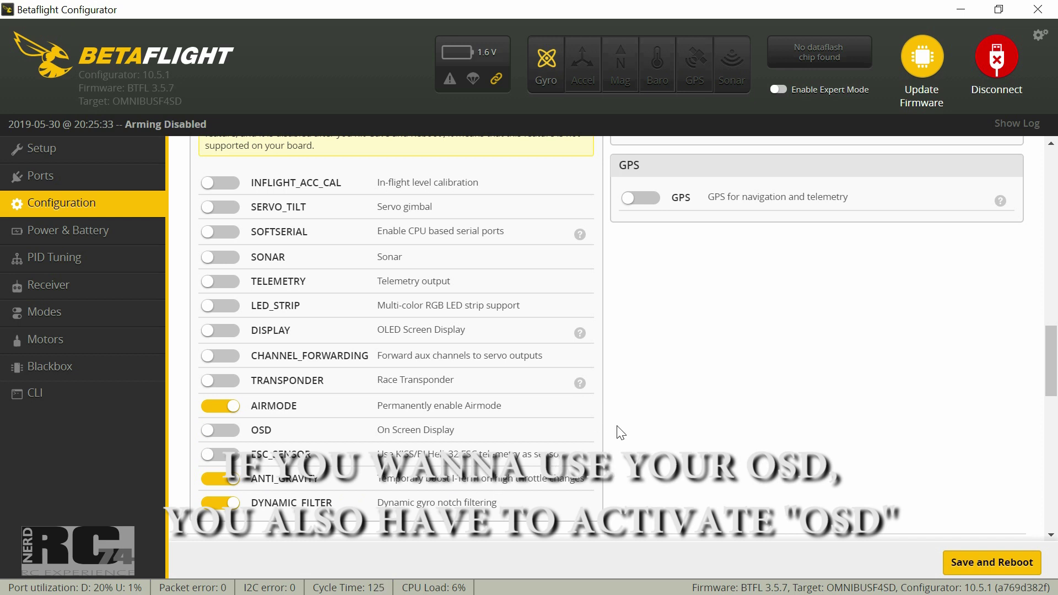
{"action": "scroll", "coordinate": [636, 408], "scroll_direction": "up", "scroll_amount": 3}
{"action": "scroll", "coordinate": [637, 408], "scroll_direction": "down", "scroll_amount": 2}
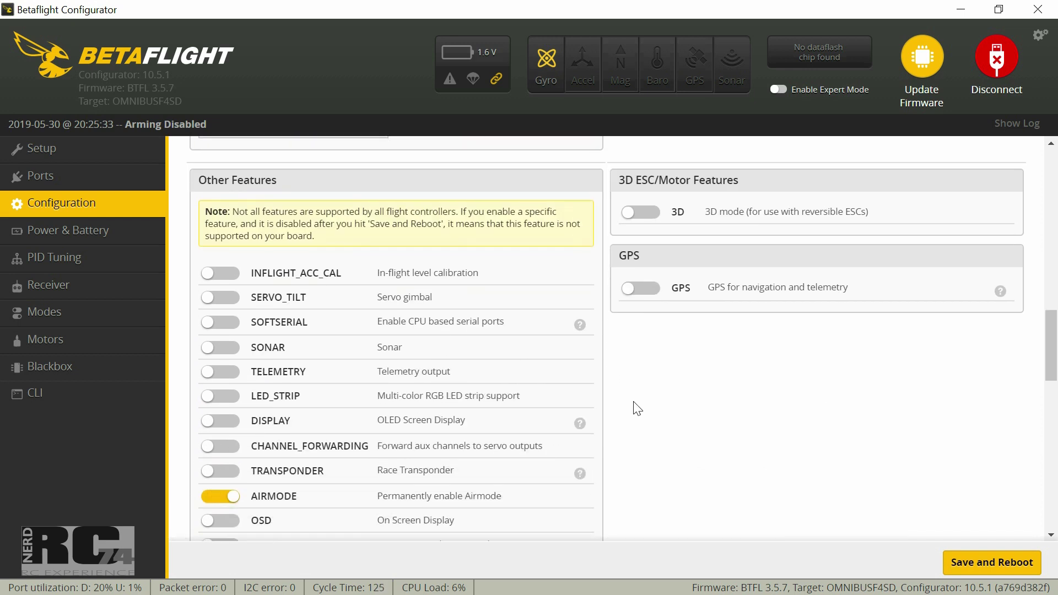
{"action": "scroll", "coordinate": [610, 438], "scroll_direction": "down", "scroll_amount": 3}
{"action": "scroll", "coordinate": [611, 438], "scroll_direction": "down", "scroll_amount": 5}
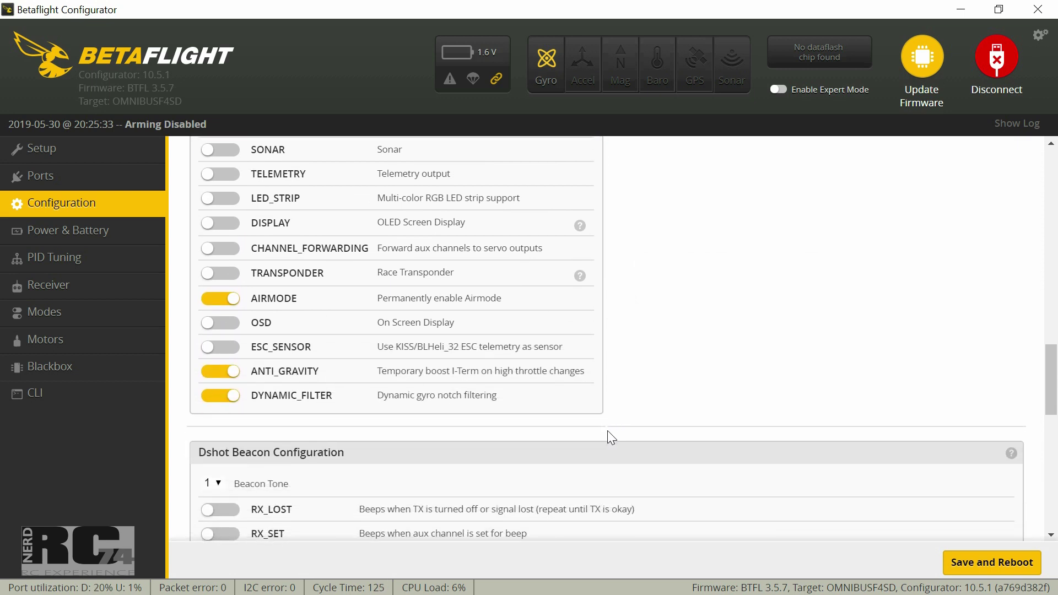
Step: Examine the Dshot beacon and beeper configuration, and return to the motor and system settings
{"action": "scroll", "coordinate": [608, 435], "scroll_direction": "down", "scroll_amount": 4}
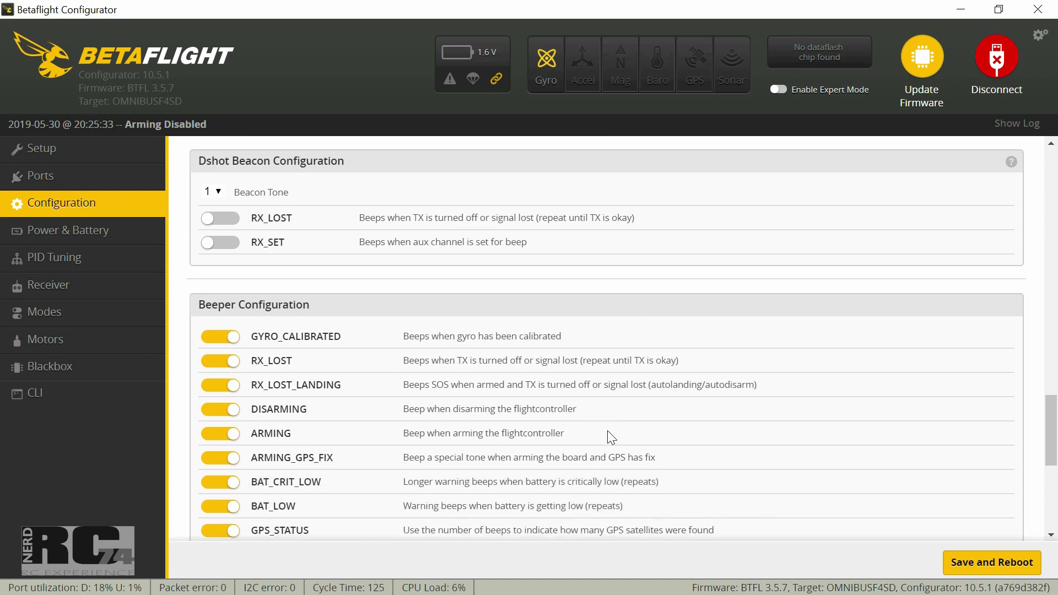
{"action": "scroll", "coordinate": [611, 438], "scroll_direction": "down", "scroll_amount": 3}
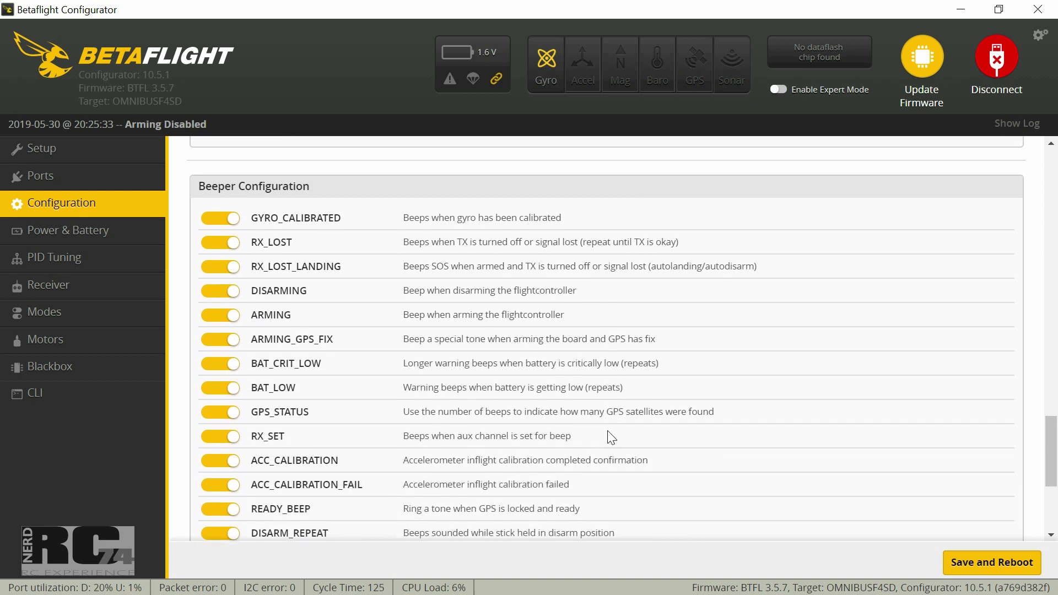
{"action": "scroll", "coordinate": [611, 438], "scroll_direction": "up", "scroll_amount": 3}
{"action": "scroll", "coordinate": [611, 439], "scroll_direction": "down", "scroll_amount": 6}
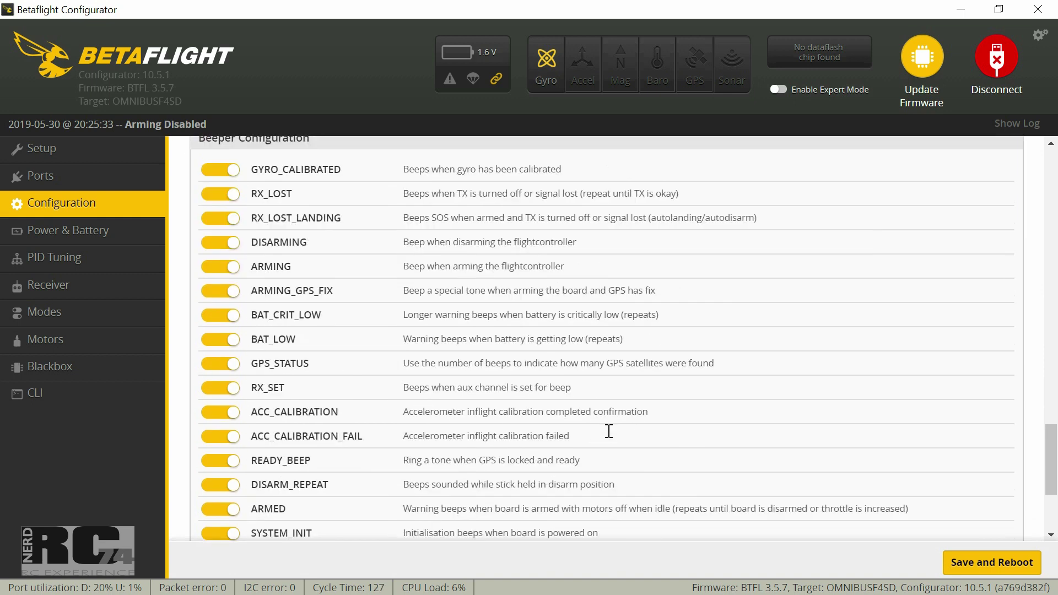
{"action": "scroll", "coordinate": [608, 435], "scroll_direction": "down", "scroll_amount": 2}
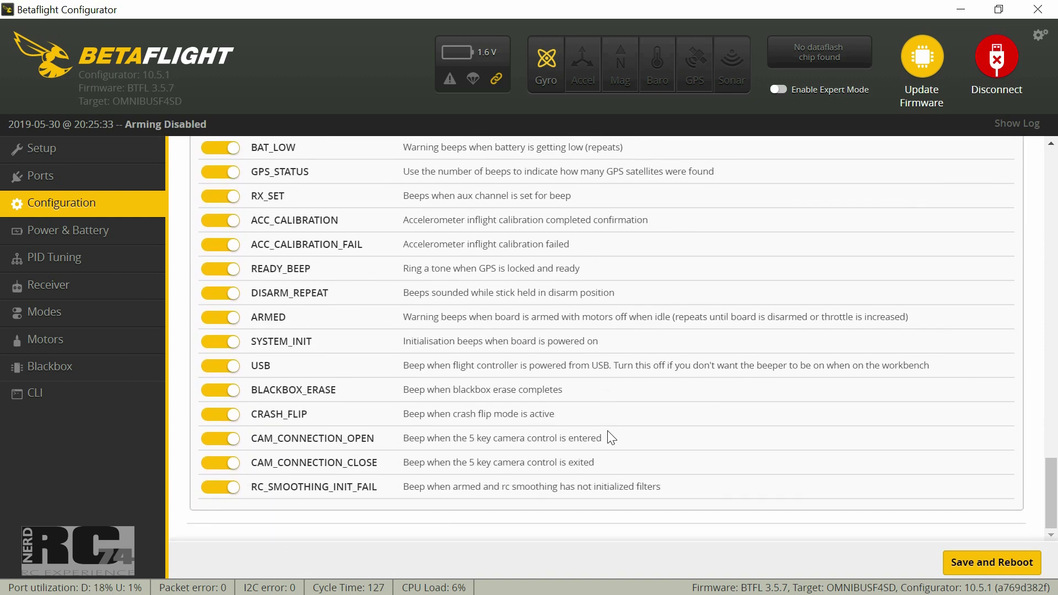
{"action": "scroll", "coordinate": [609, 436], "scroll_direction": "up", "scroll_amount": 2}
{"action": "scroll", "coordinate": [610, 435], "scroll_direction": "up", "scroll_amount": 6}
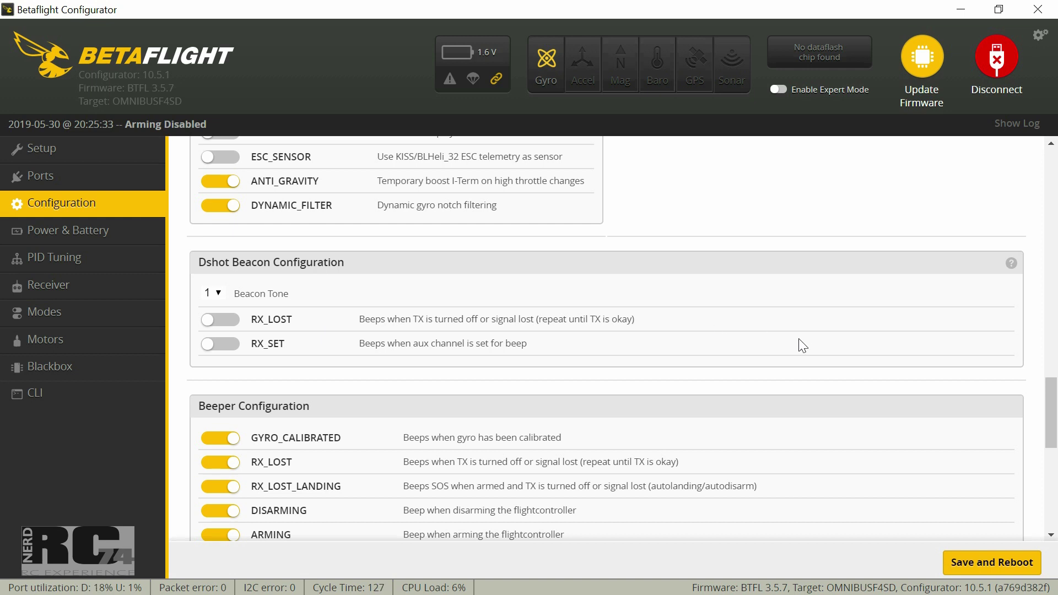
{"action": "scroll", "coordinate": [806, 337], "scroll_direction": "down", "scroll_amount": 6}
{"action": "scroll", "coordinate": [805, 337], "scroll_direction": "down", "scroll_amount": 2}
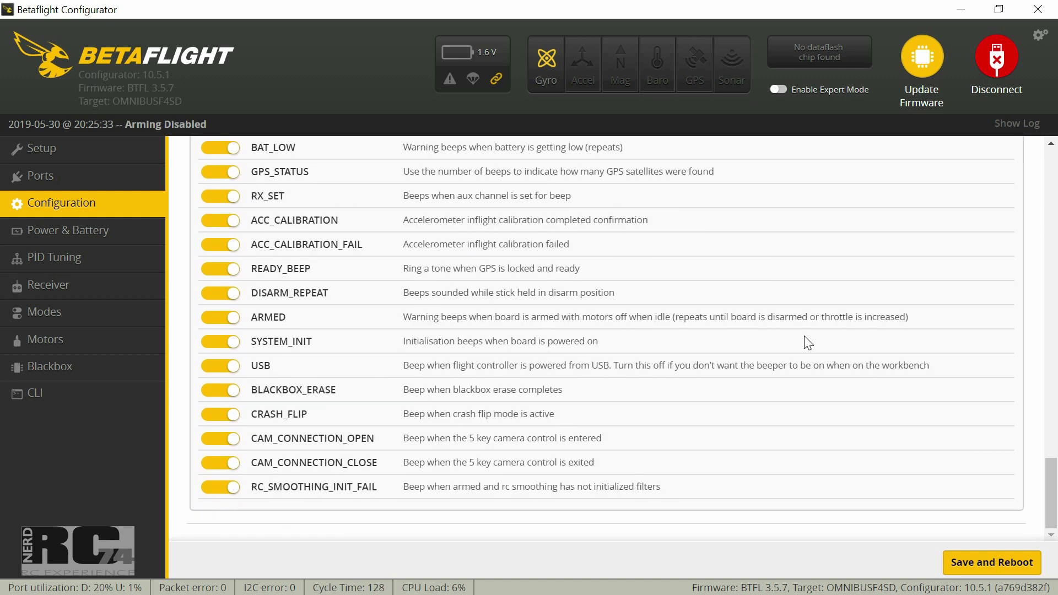
{"action": "scroll", "coordinate": [805, 336], "scroll_direction": "up", "scroll_amount": 20}
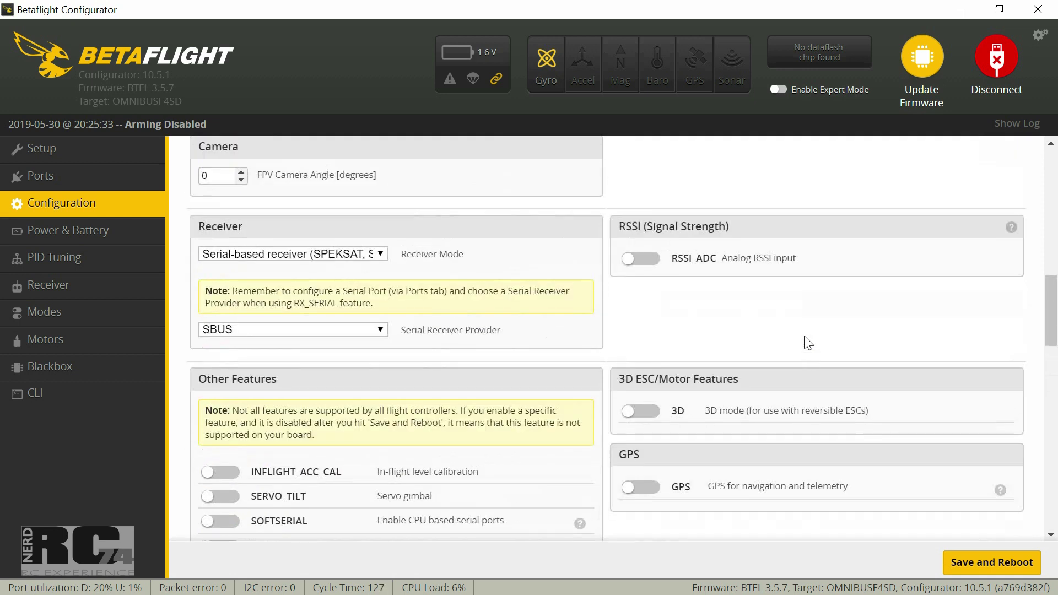
{"action": "scroll", "coordinate": [805, 337], "scroll_direction": "up", "scroll_amount": 9}
{"action": "scroll", "coordinate": [804, 337], "scroll_direction": "up", "scroll_amount": 2}
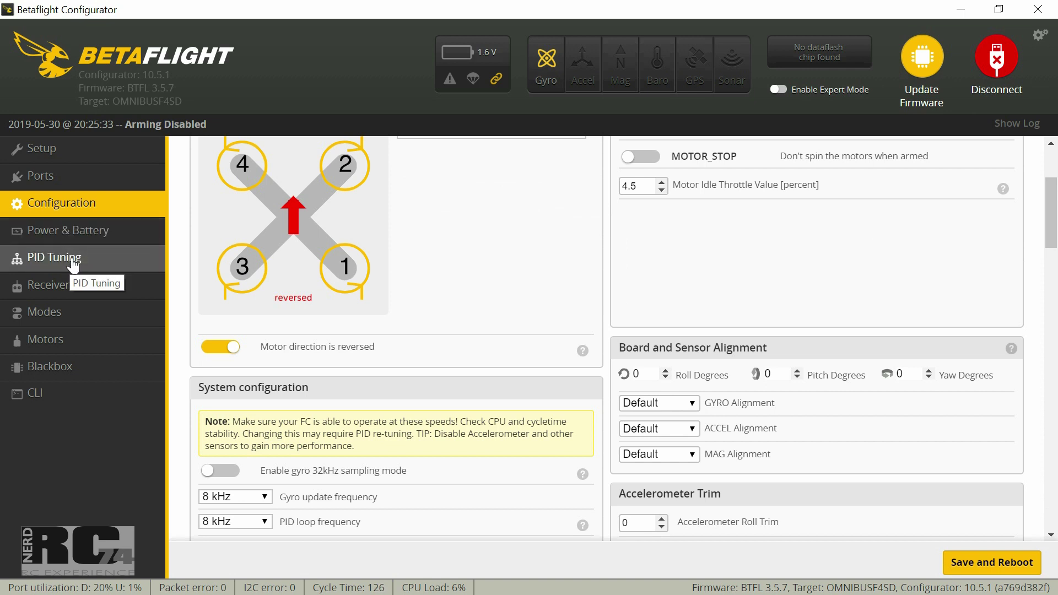
Step: Review the PID tuning values for roll, pitch and yaw, plus the PID controller, anti gravity, throttle and TPA settings
{"action": "left_click", "coordinate": [72, 258]}
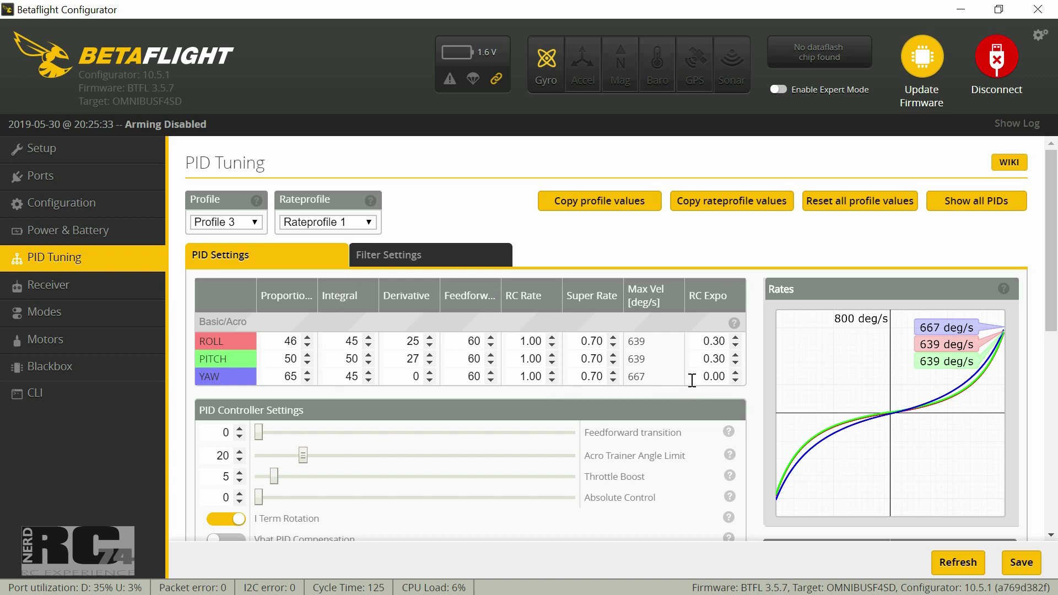
{"action": "scroll", "coordinate": [573, 417], "scroll_direction": "down", "scroll_amount": 3}
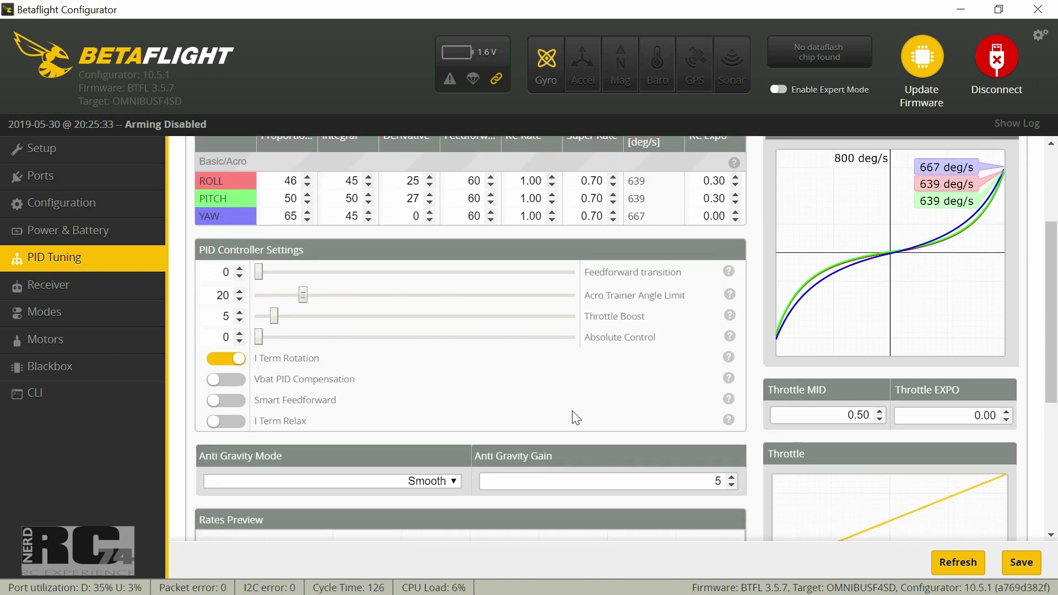
{"action": "scroll", "coordinate": [606, 378], "scroll_direction": "down", "scroll_amount": 1}
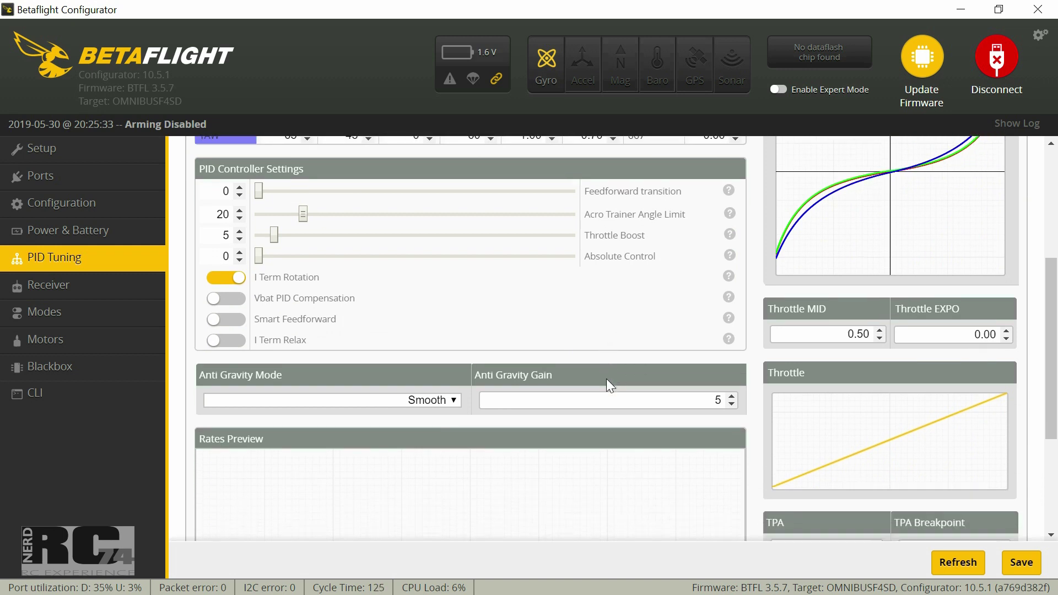
{"action": "scroll", "coordinate": [606, 378], "scroll_direction": "up", "scroll_amount": 1}
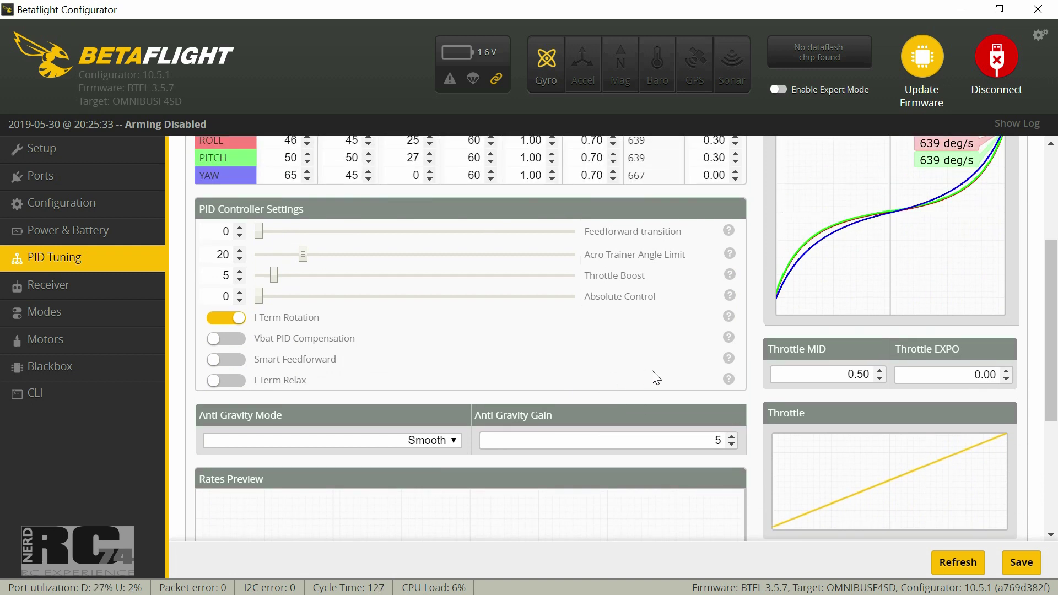
{"action": "scroll", "coordinate": [656, 378], "scroll_direction": "down", "scroll_amount": 3}
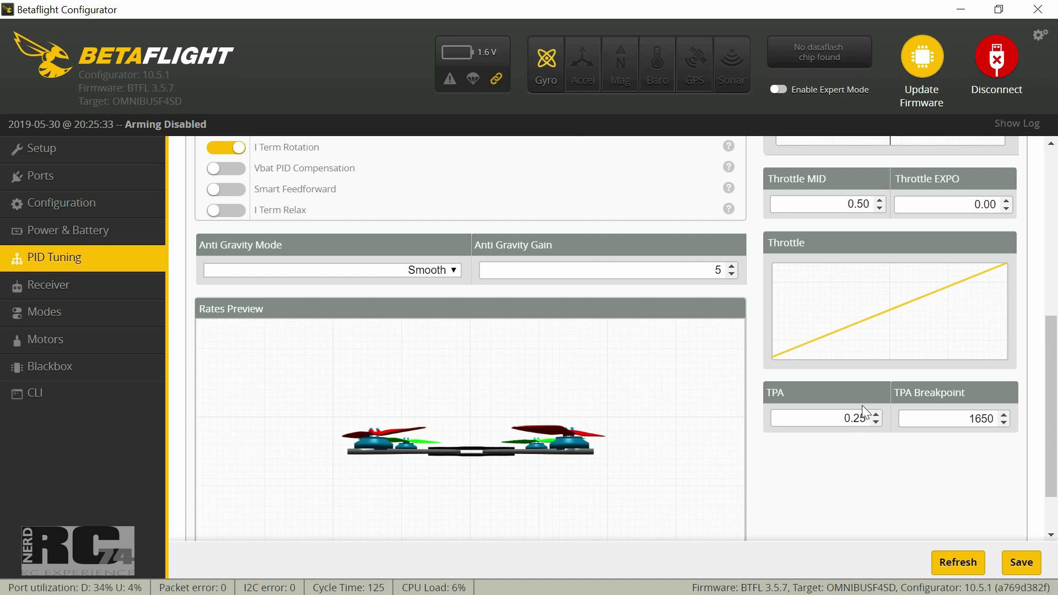
{"action": "scroll", "coordinate": [819, 472], "scroll_direction": "down", "scroll_amount": 1}
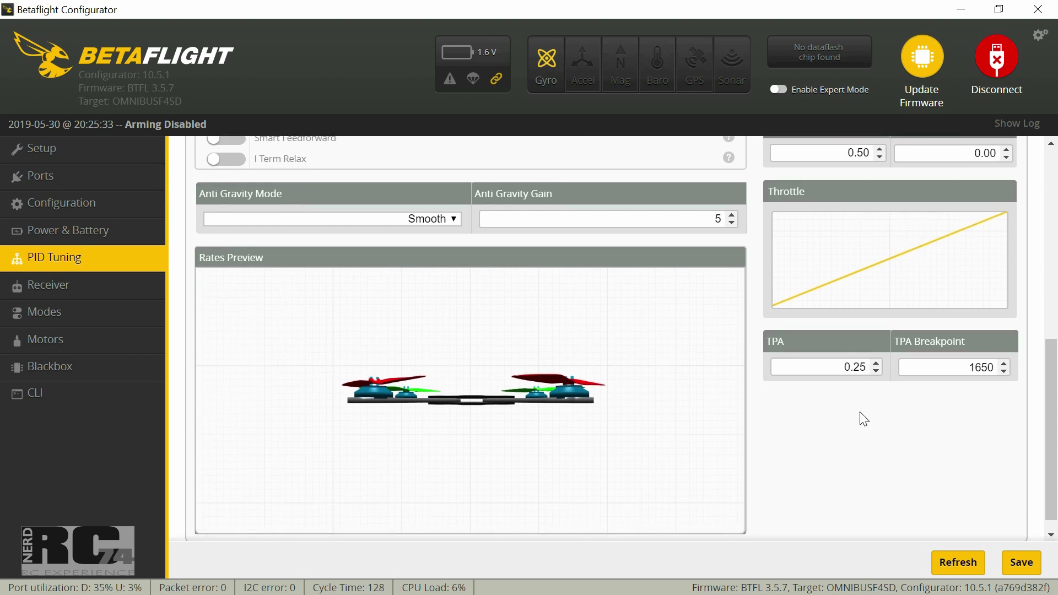
{"action": "scroll", "coordinate": [859, 436], "scroll_direction": "up", "scroll_amount": 2}
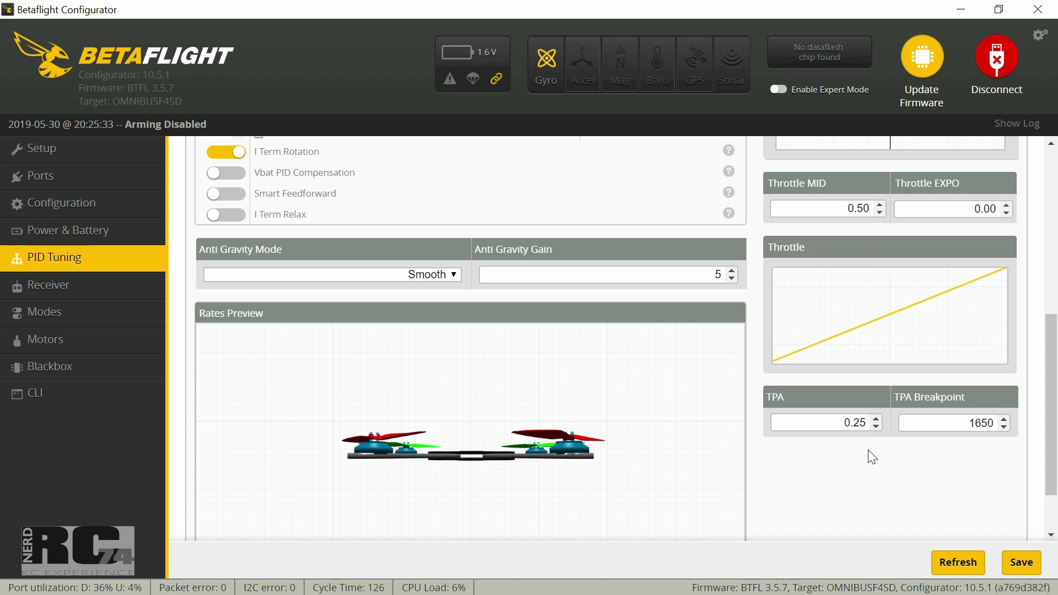
{"action": "scroll", "coordinate": [869, 454], "scroll_direction": "down", "scroll_amount": 1}
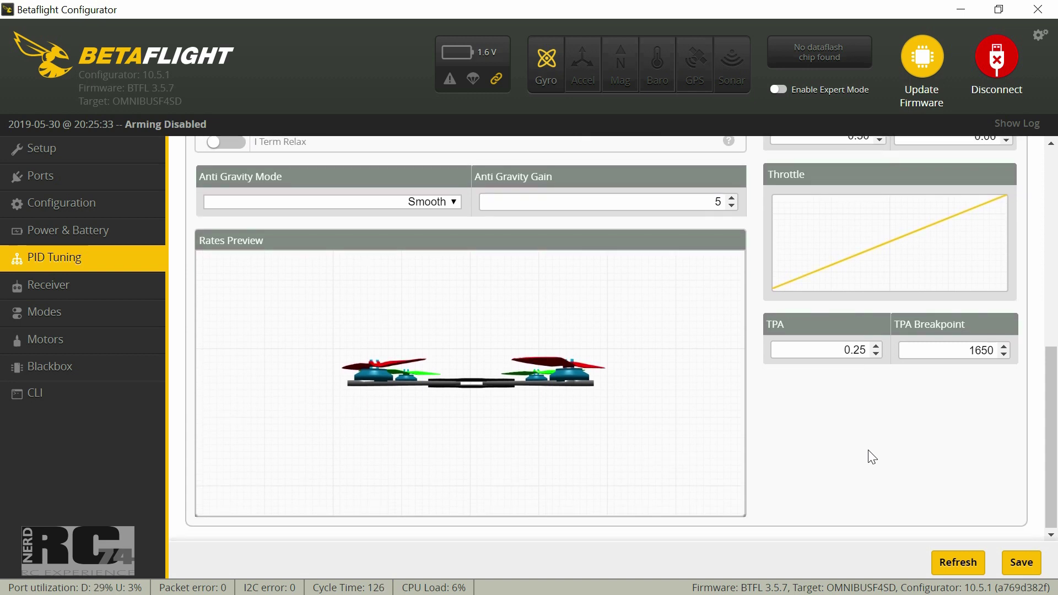
{"action": "scroll", "coordinate": [867, 449], "scroll_direction": "up", "scroll_amount": 7}
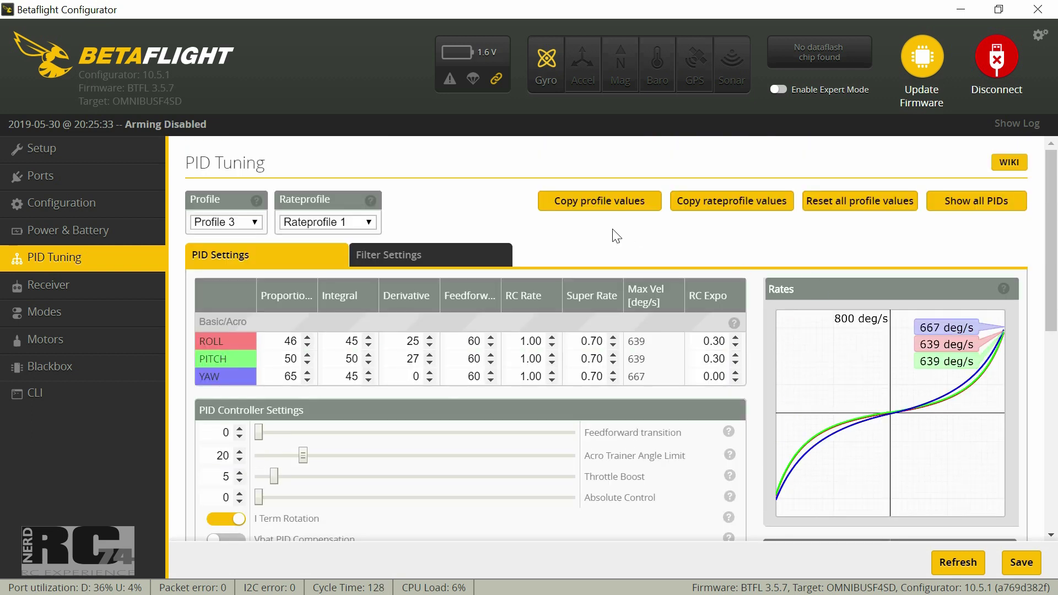
Step: Examine the receiver's live channel values, channel map, stick thresholds, deadbands and RC smoothing settings
{"action": "left_click", "coordinate": [48, 285]}
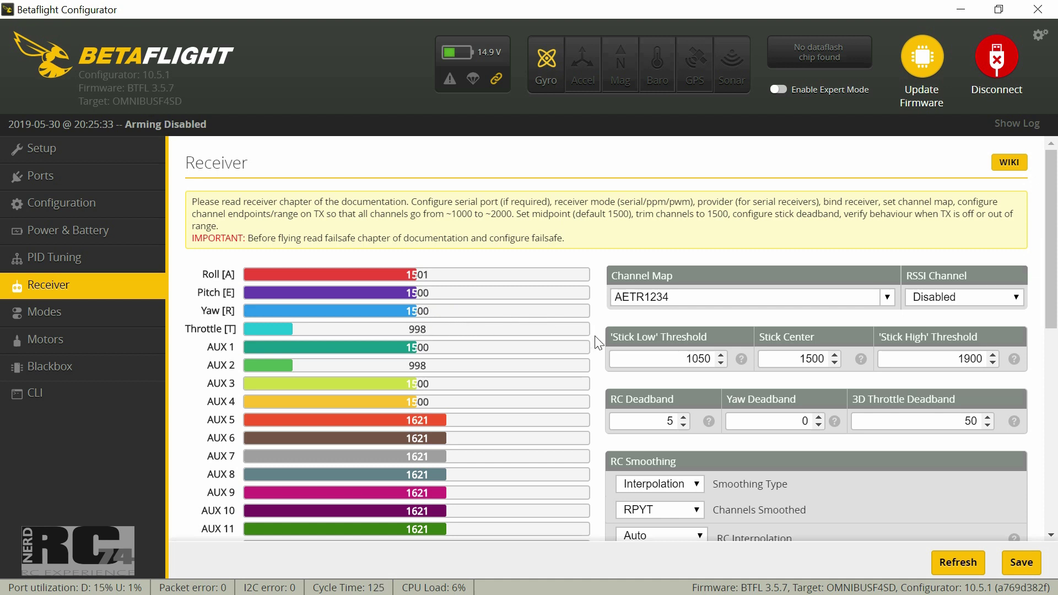
{"action": "scroll", "coordinate": [598, 338], "scroll_direction": "down", "scroll_amount": 1}
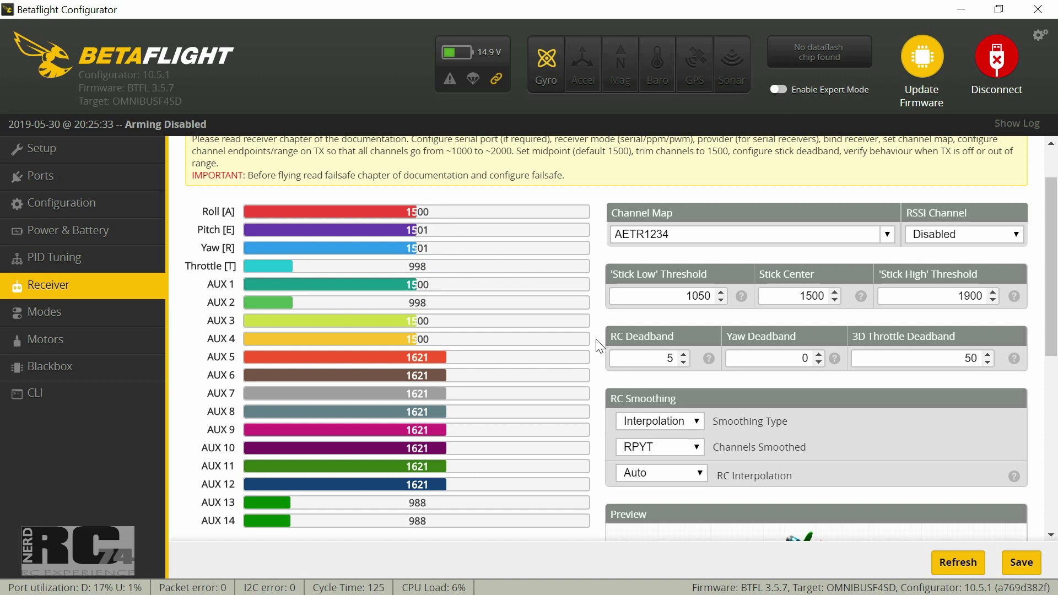
{"action": "scroll", "coordinate": [598, 344], "scroll_direction": "up", "scroll_amount": 2}
{"action": "scroll", "coordinate": [600, 348], "scroll_direction": "down", "scroll_amount": 4}
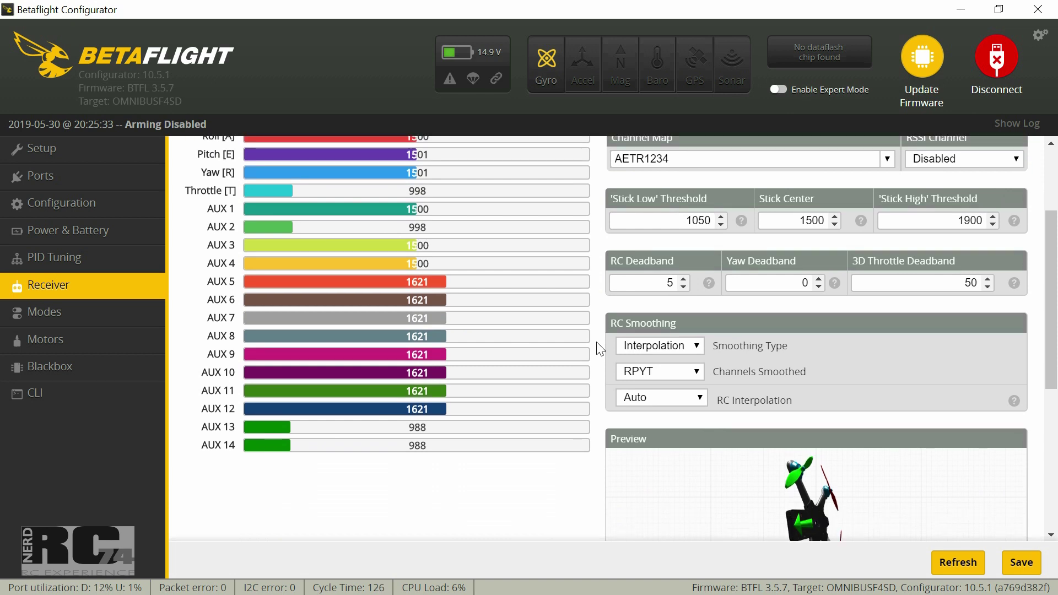
Step: Examine the receiver's 3D model preview and the channel signal graph beneath it
{"action": "scroll", "coordinate": [599, 348], "scroll_direction": "down", "scroll_amount": 1}
{"action": "scroll", "coordinate": [600, 349], "scroll_direction": "down", "scroll_amount": 8}
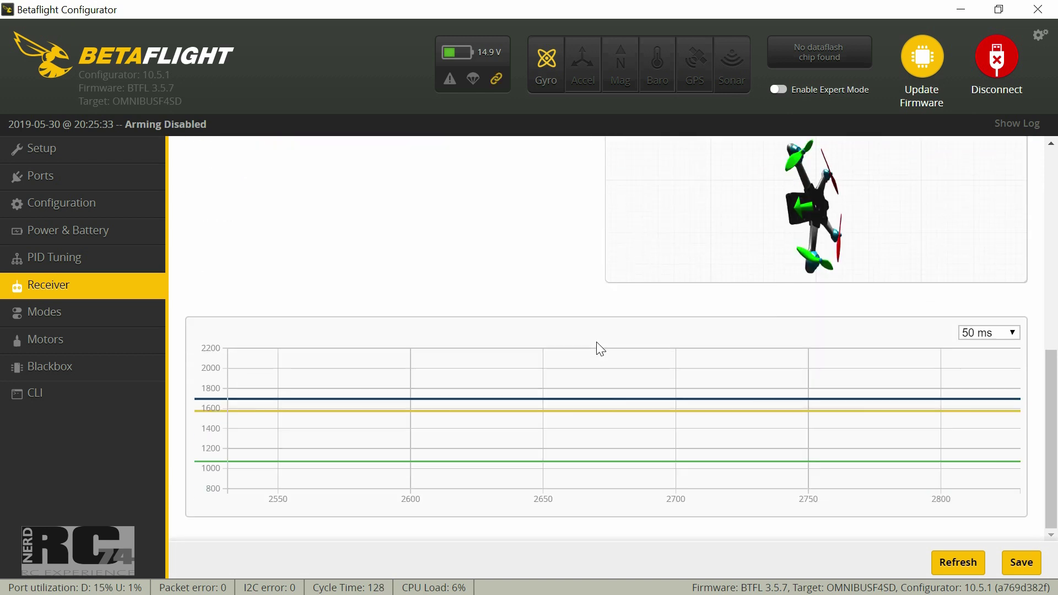
Step: Review the flight mode assignments, including the ARM range on AUX 1, the BEEPER range on AUX 2 and the modes without ranges
{"action": "left_click", "coordinate": [91, 322]}
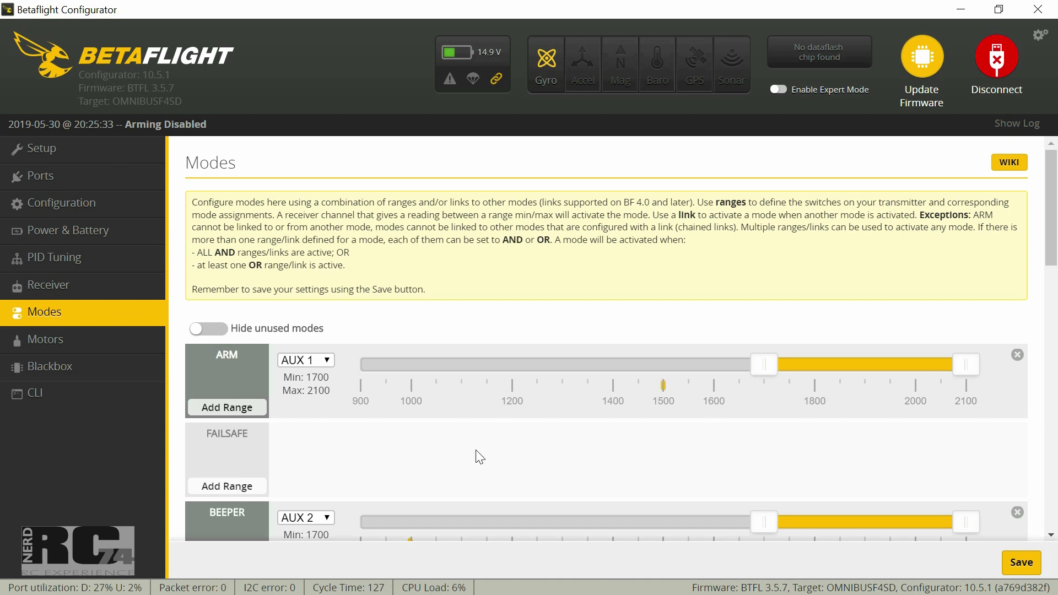
{"action": "scroll", "coordinate": [480, 456], "scroll_direction": "down", "scroll_amount": 3}
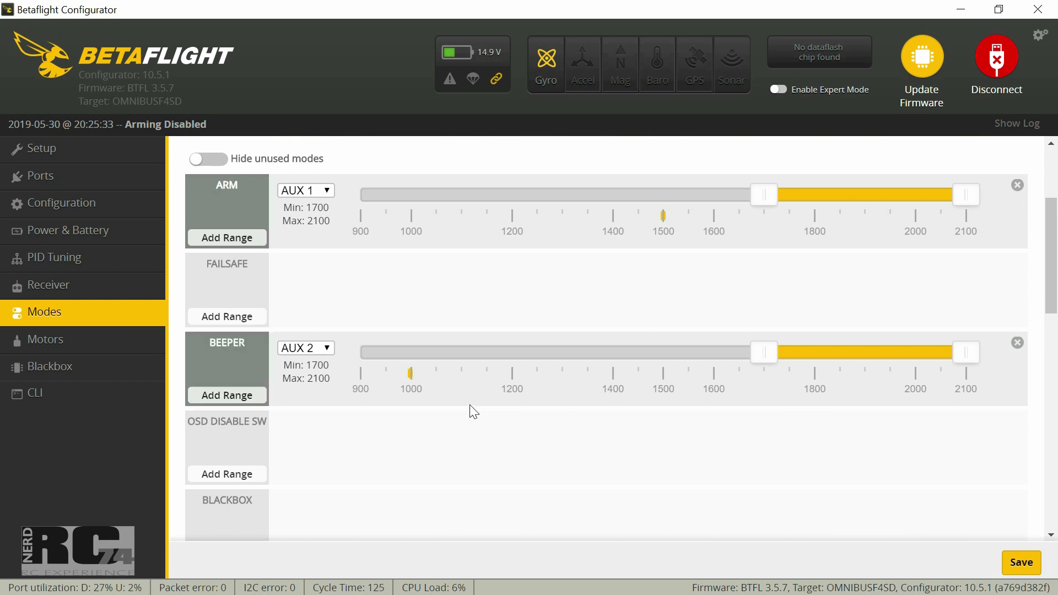
{"action": "scroll", "coordinate": [475, 330], "scroll_direction": "up", "scroll_amount": 2}
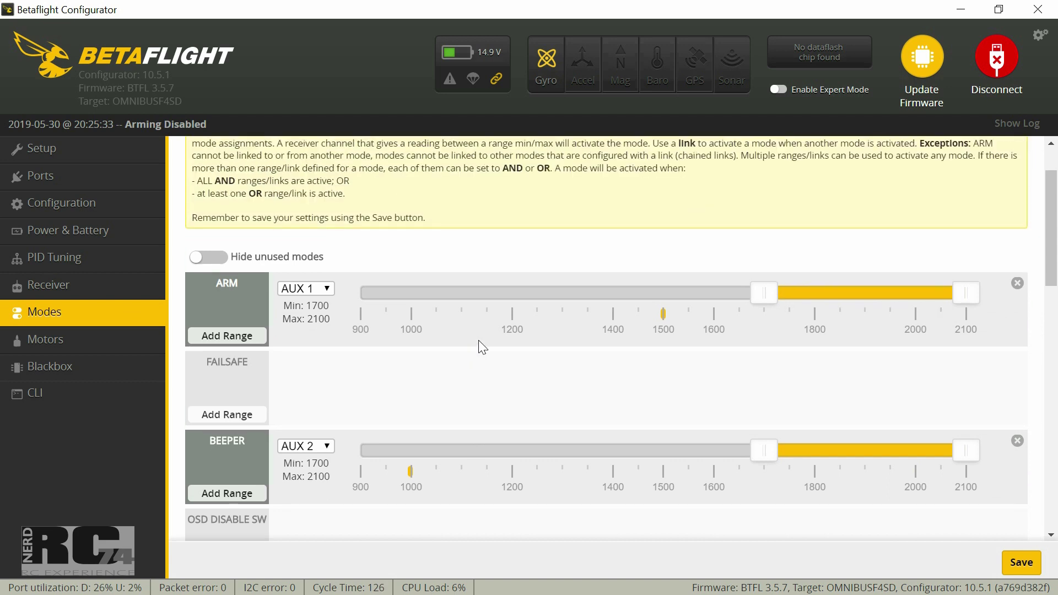
{"action": "scroll", "coordinate": [485, 375], "scroll_direction": "down", "scroll_amount": 2}
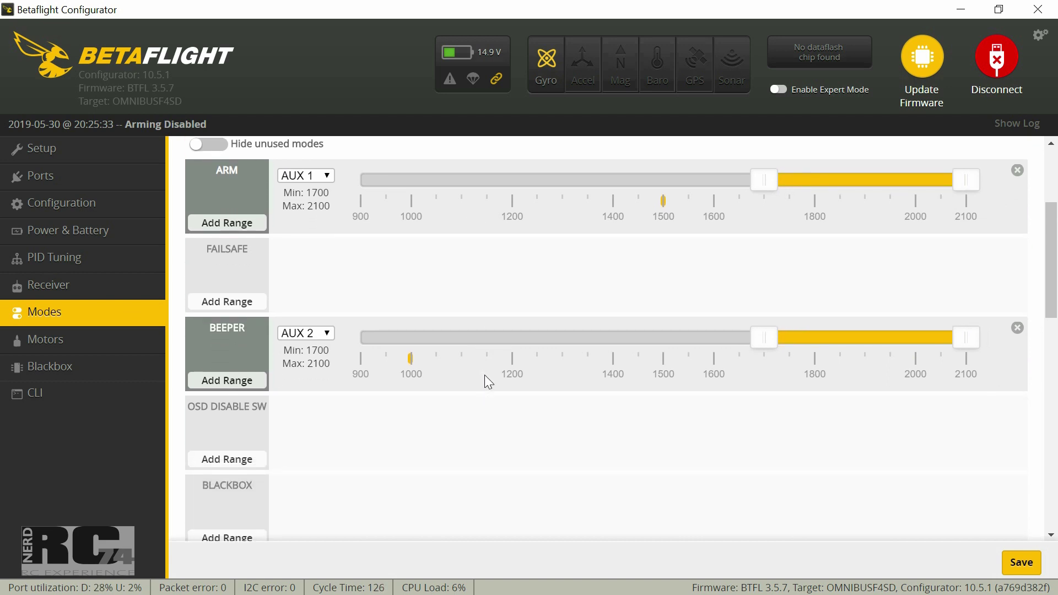
{"action": "scroll", "coordinate": [484, 374], "scroll_direction": "down", "scroll_amount": 4}
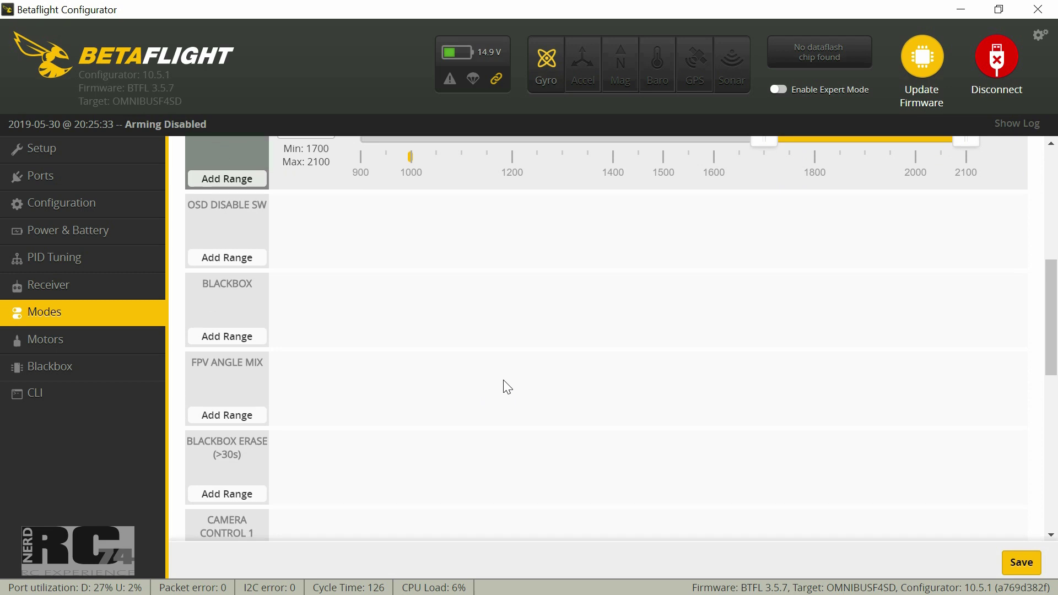
{"action": "scroll", "coordinate": [503, 380], "scroll_direction": "down", "scroll_amount": 2}
{"action": "scroll", "coordinate": [504, 380], "scroll_direction": "down", "scroll_amount": 1}
{"action": "scroll", "coordinate": [503, 381], "scroll_direction": "up", "scroll_amount": 15}
{"action": "scroll", "coordinate": [503, 381], "scroll_direction": "down", "scroll_amount": 1}
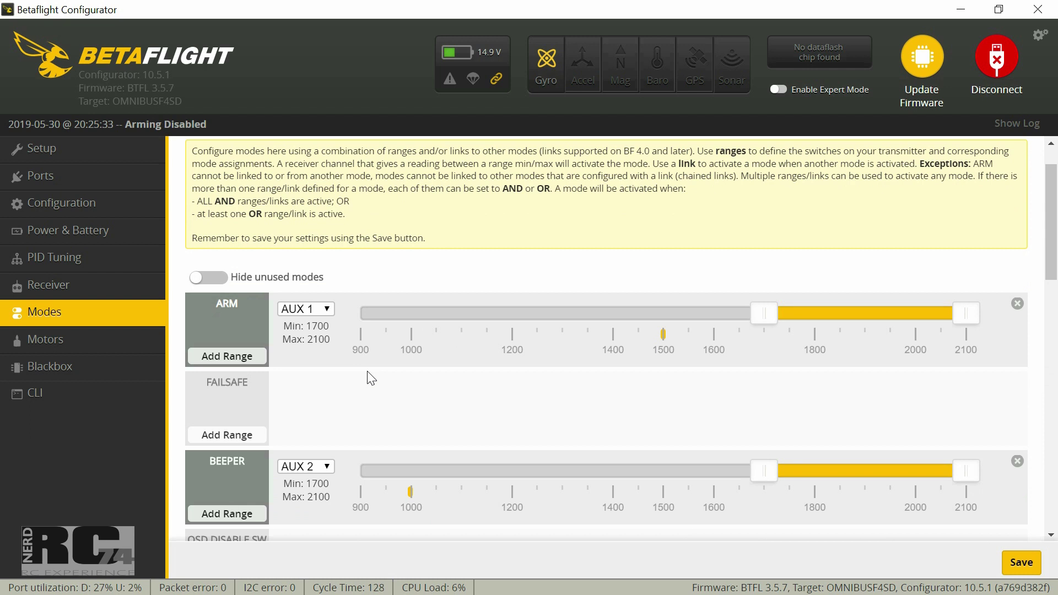
Step: Examine the motor layout and direction diagram, gyro graph, motor and servo outputs, and the motor test mode notice
{"action": "left_click", "coordinate": [102, 346]}
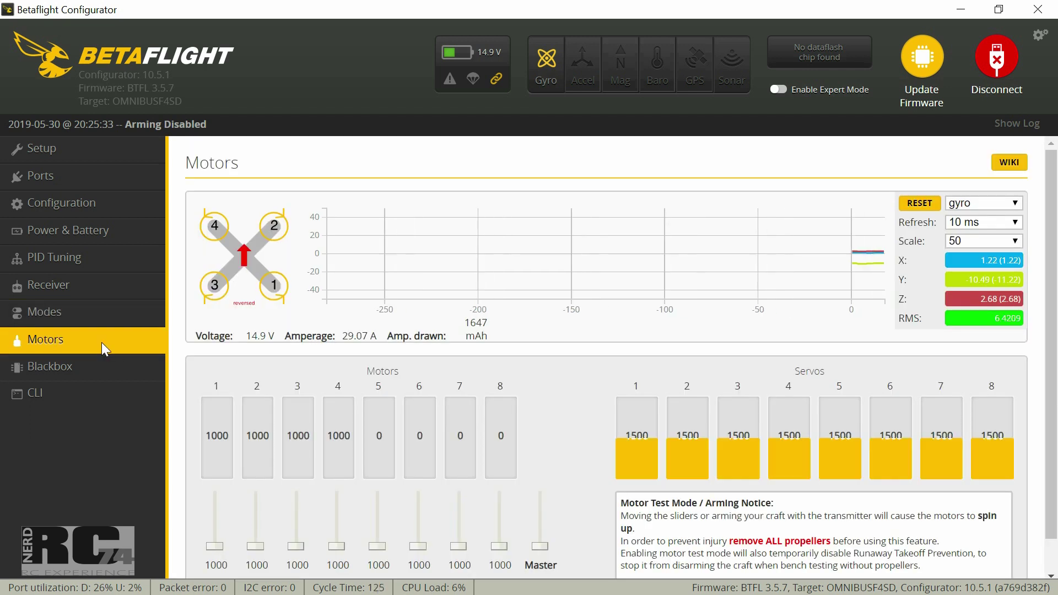
{"action": "scroll", "coordinate": [577, 411], "scroll_direction": "down", "scroll_amount": 1}
{"action": "scroll", "coordinate": [576, 411], "scroll_direction": "up", "scroll_amount": 1}
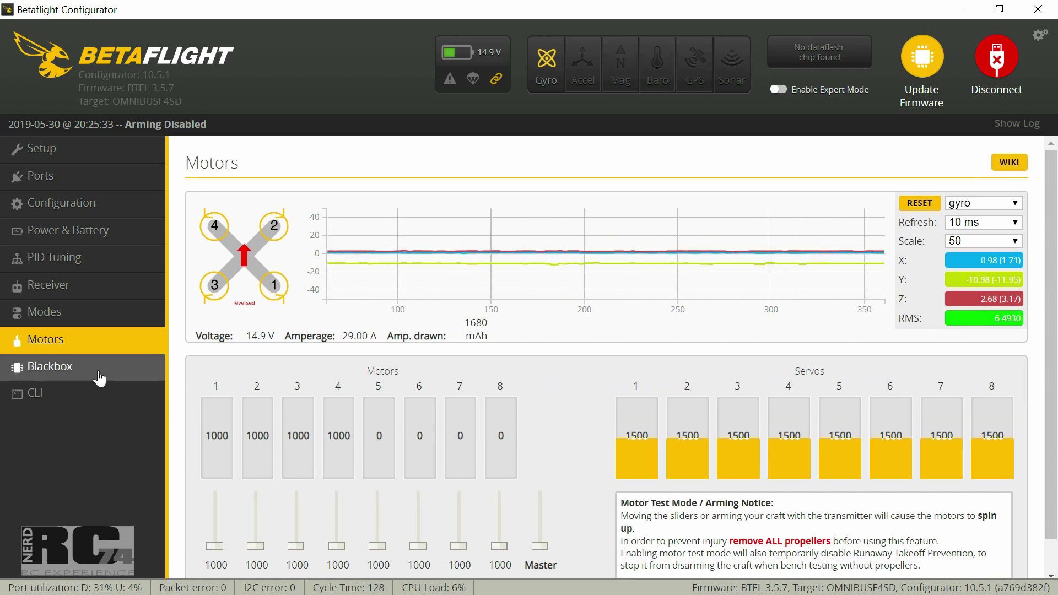